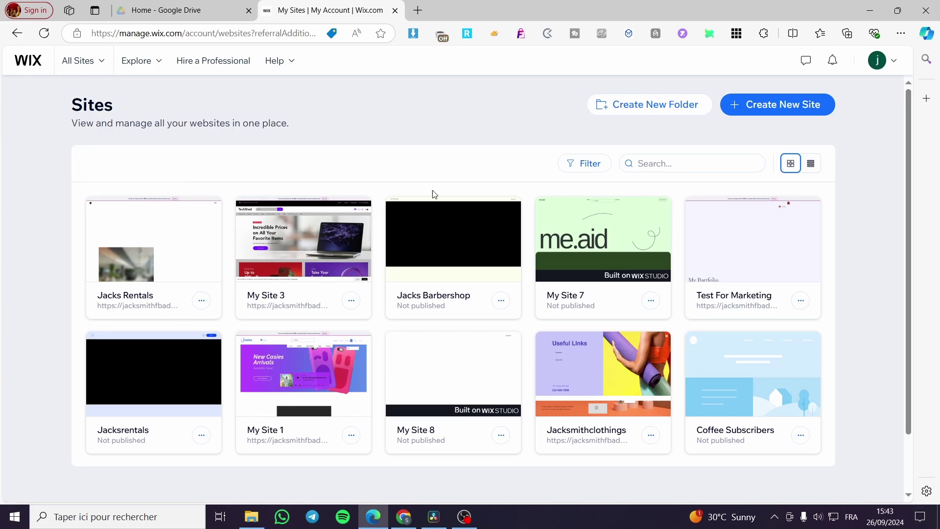
Step: Look over the Sites page and close the Wix Studio introduction page
drag(120, 114, 70, 114)
click(50, 143)
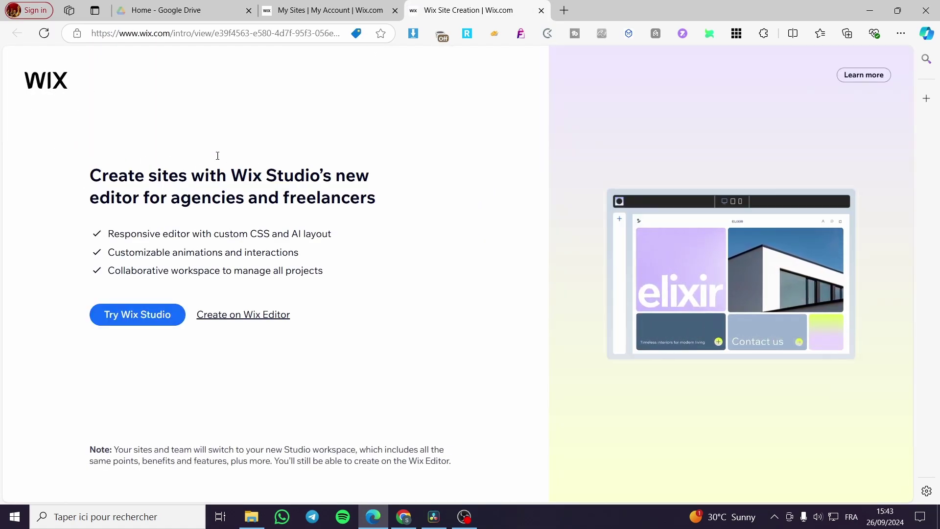
click(293, 6)
click(460, 10)
click(313, 7)
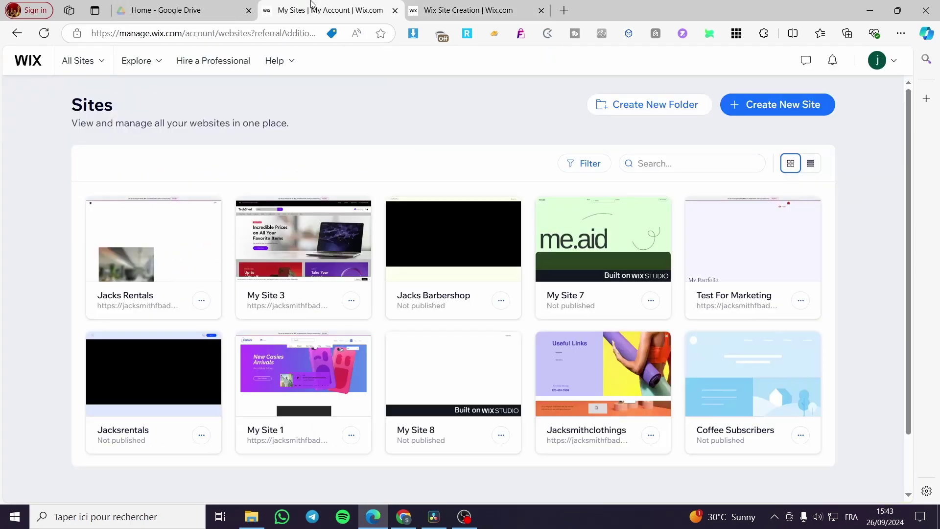
click(474, 14)
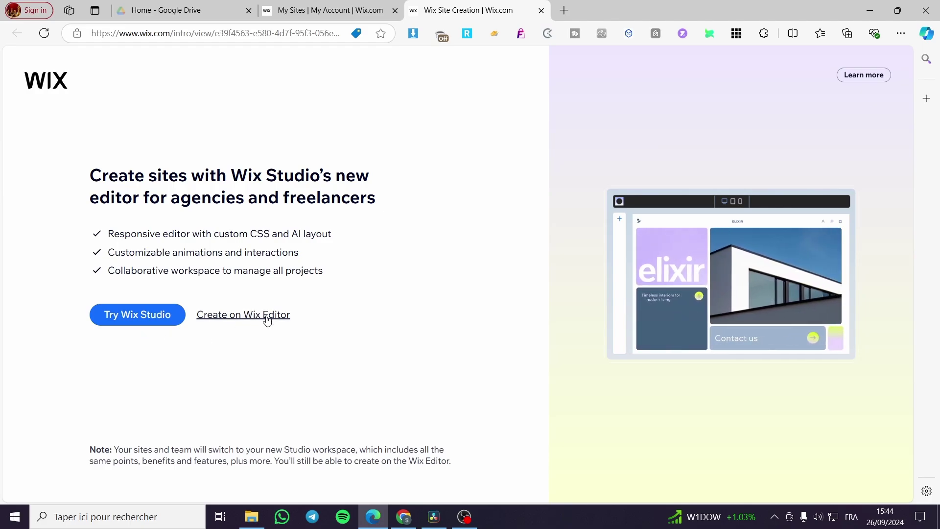
click(542, 11)
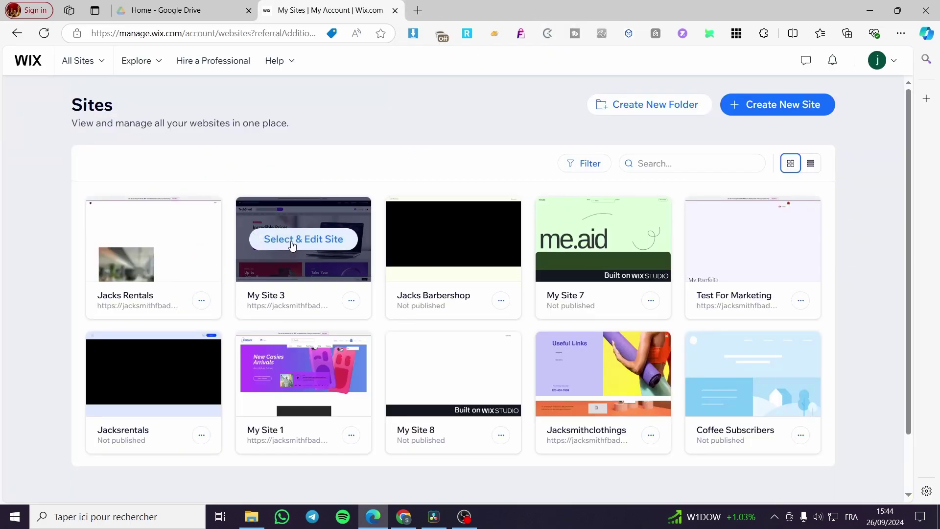
Step: Open My Site 3's dashboard and go to Customers & Leads > Loyalty Program
click(289, 248)
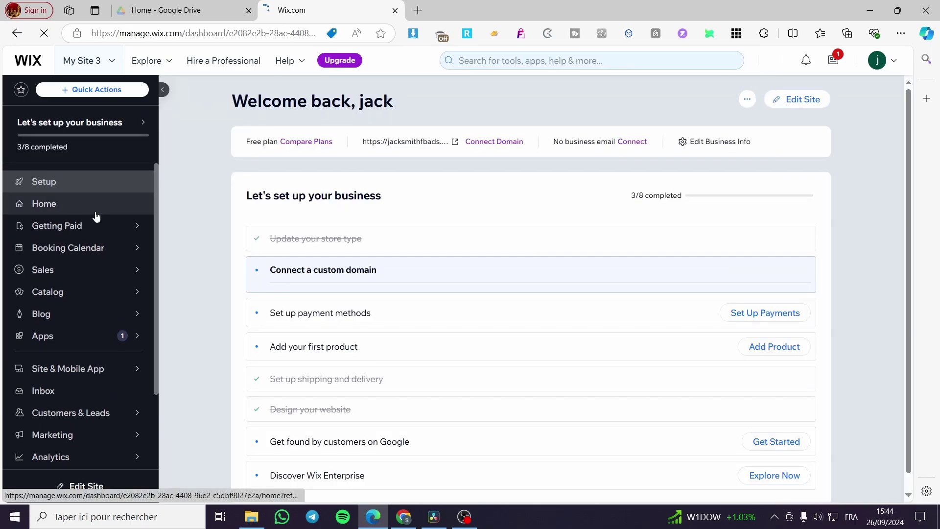
scroll(118, 245, down, 2)
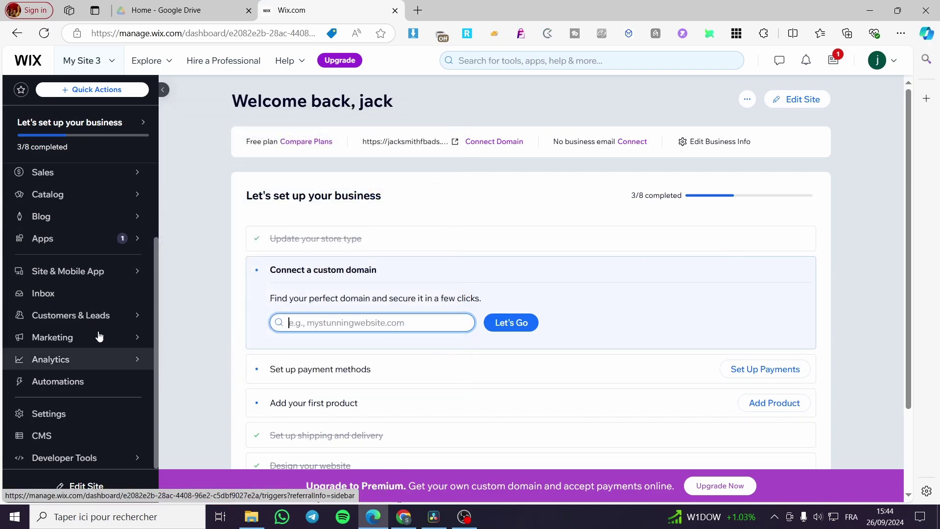
mouse_move(71, 316)
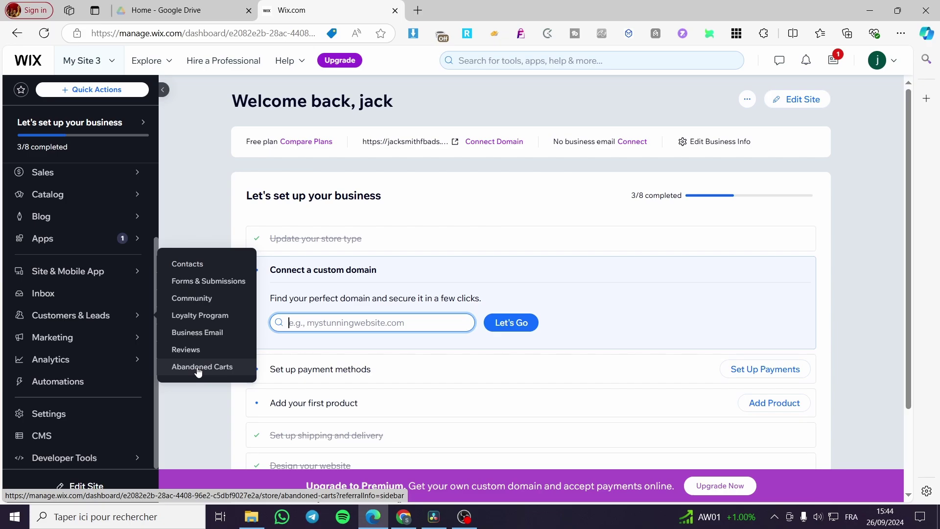
click(201, 316)
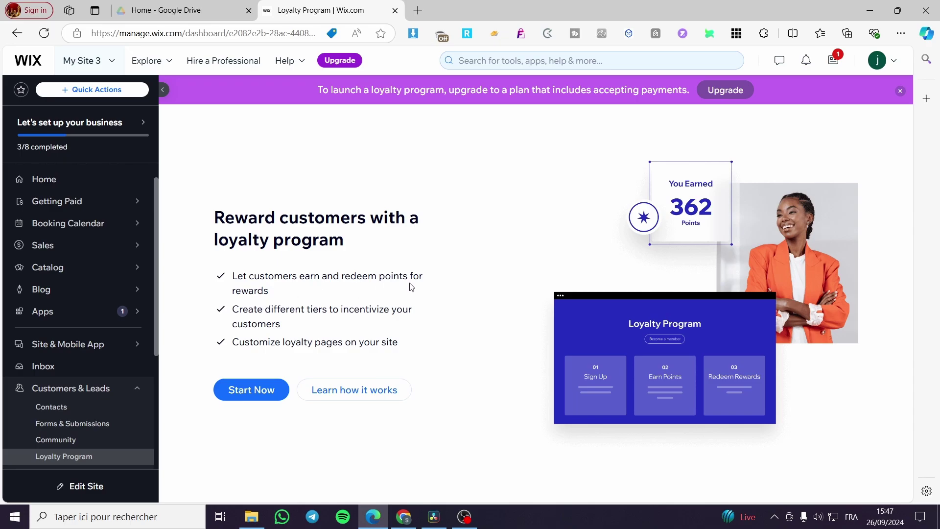
Step: Highlight the earning-points and tiers lines of the loyalty feature list
triple_click(268, 296)
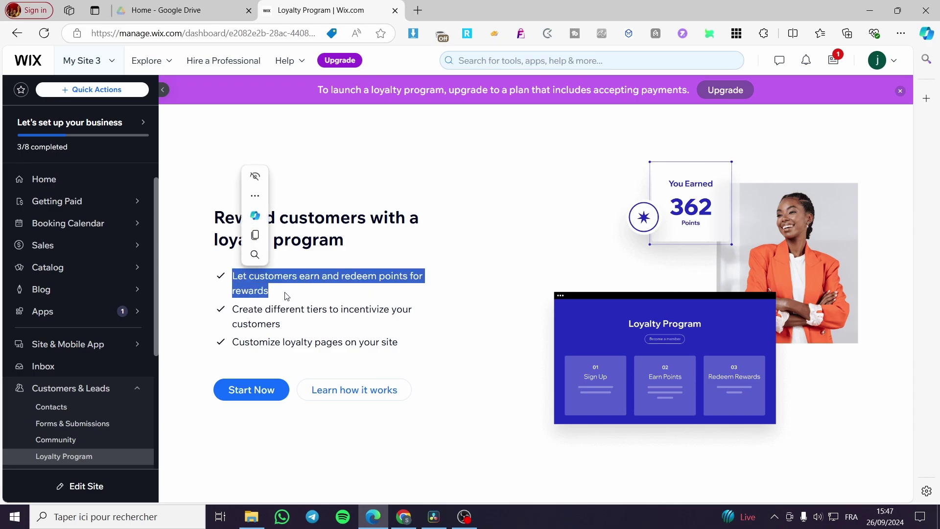
click(235, 309)
mouse_move(233, 310)
mouse_down()
mouse_move(366, 311)
mouse_move(280, 327)
mouse_up()
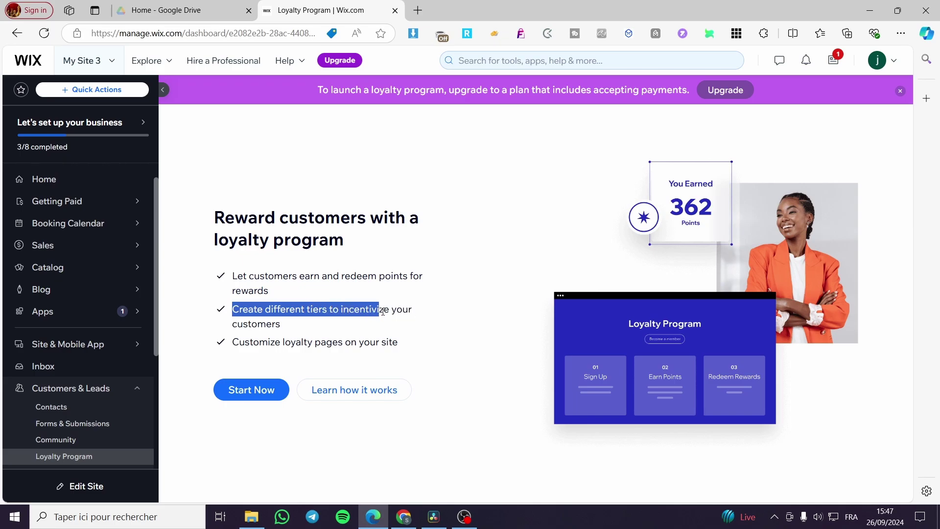
click(316, 330)
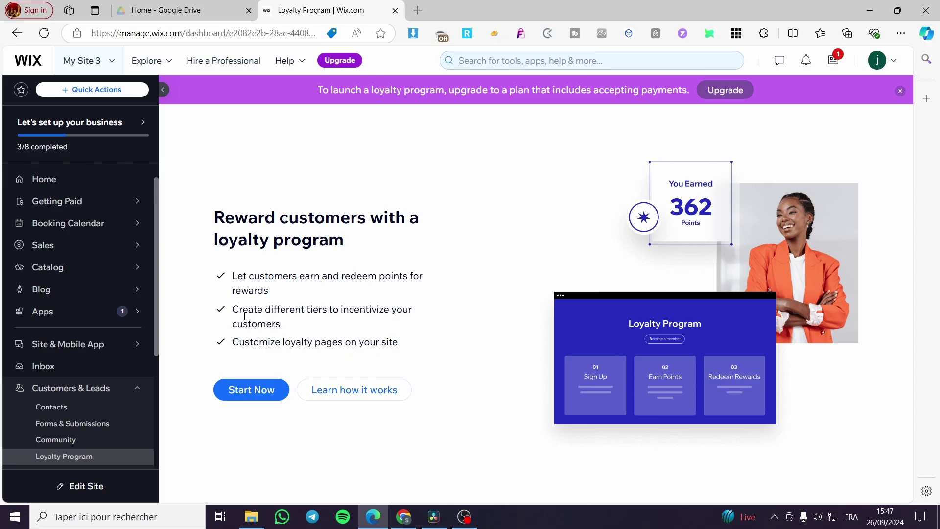
drag(233, 312, 283, 325)
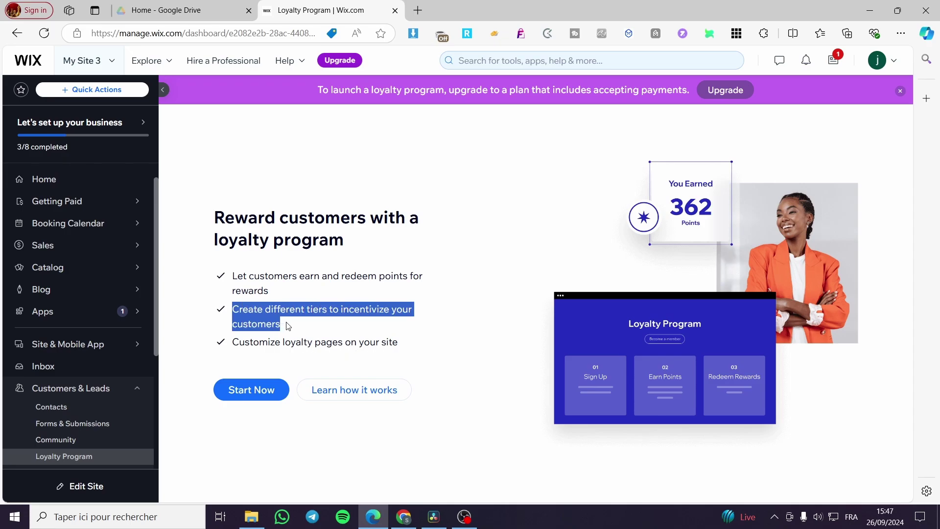
click(350, 329)
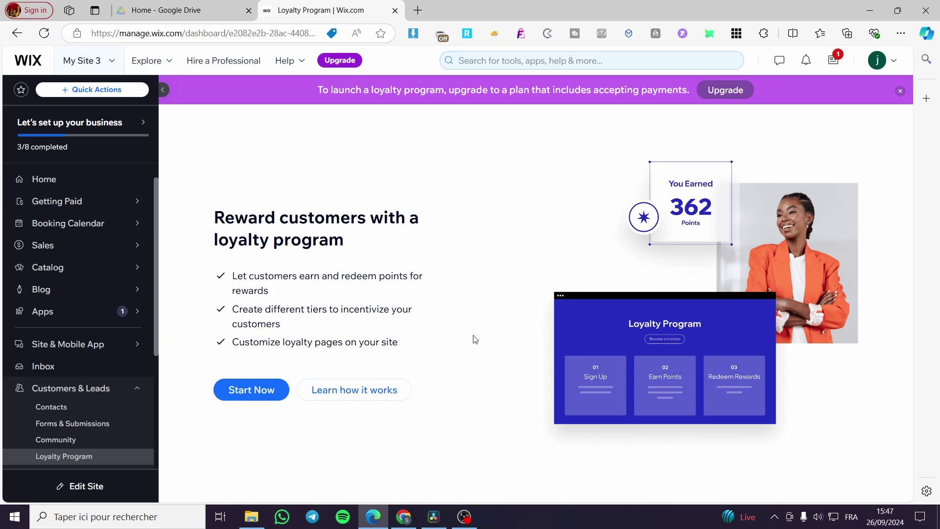
Step: Start the loyalty program setup and look over the Program info section
click(252, 399)
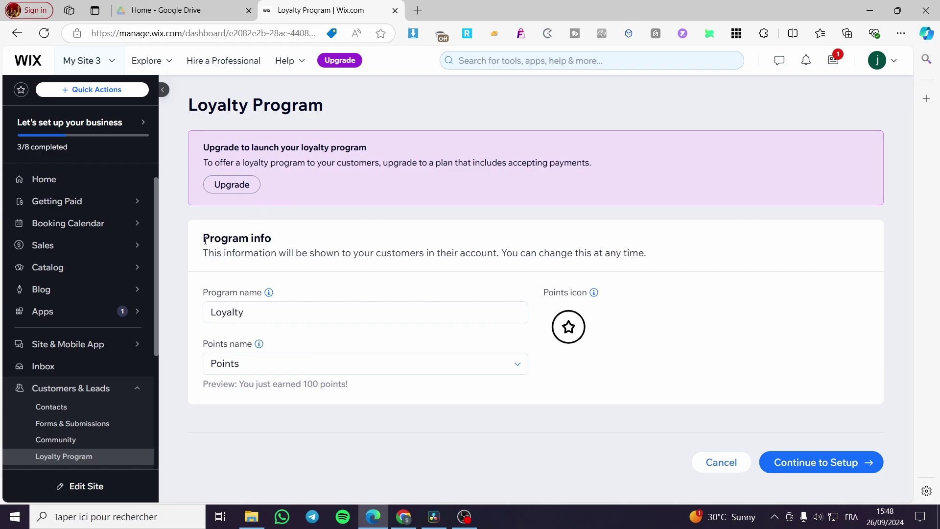
drag(206, 237, 276, 238)
click(298, 247)
Step: Name the program 'Jacks Loyalty Program' and keep 'Points' as the points name
double_click(219, 312)
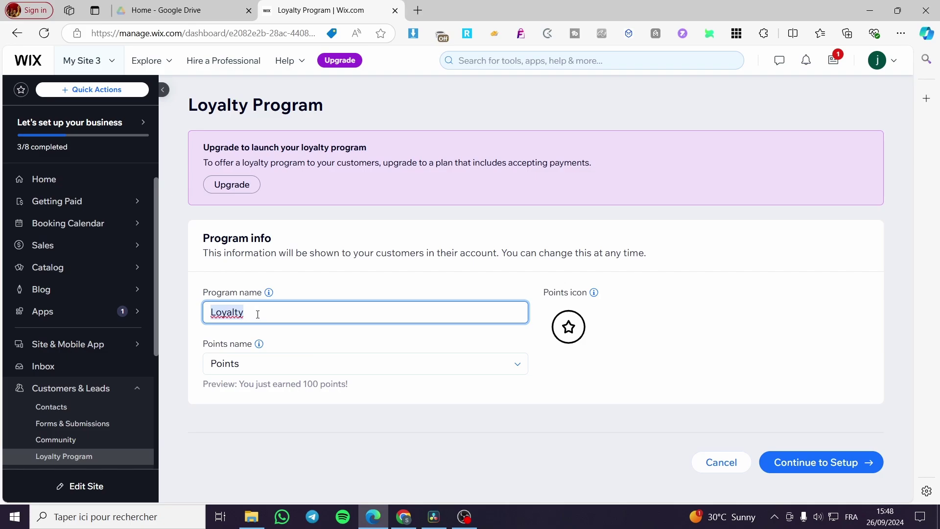
text(Jacks)
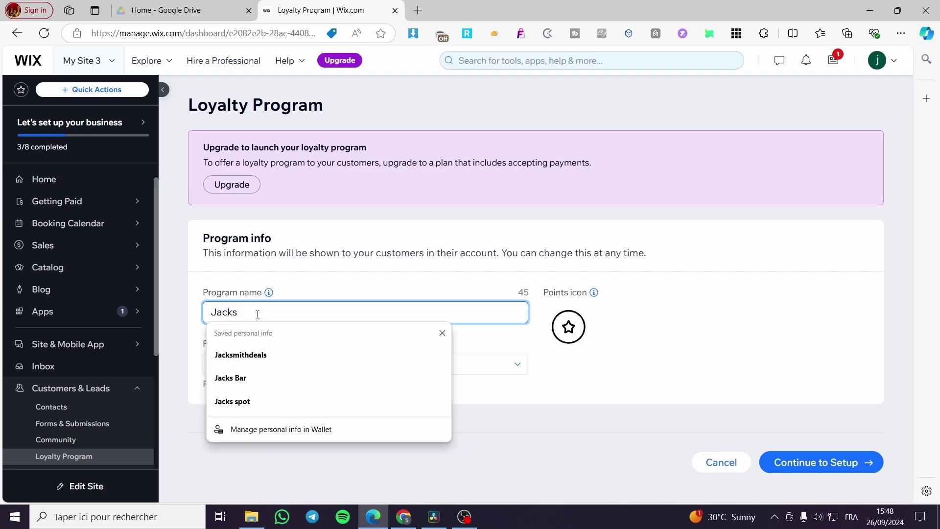
text( Loyalty Progar)
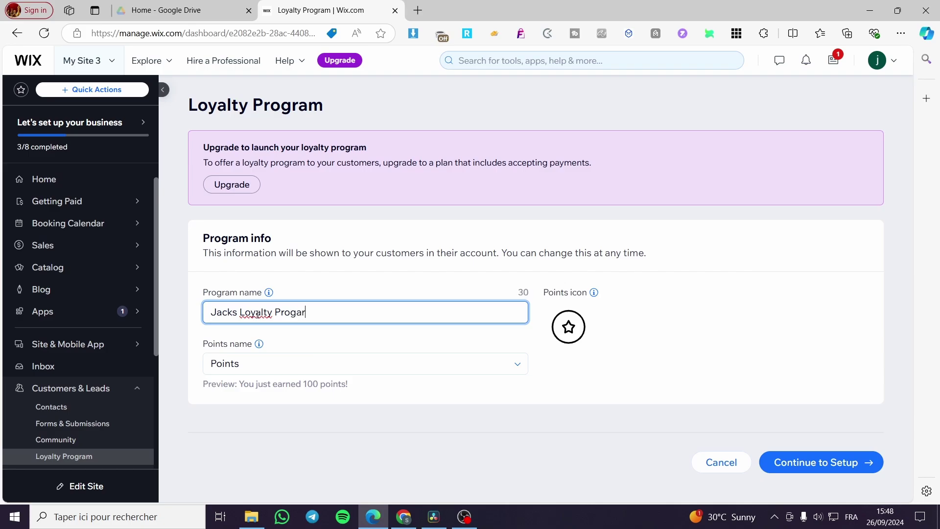
key(BackSpace)
text(rma)
key(BackSpace)
key(BackSpace)
text(am)
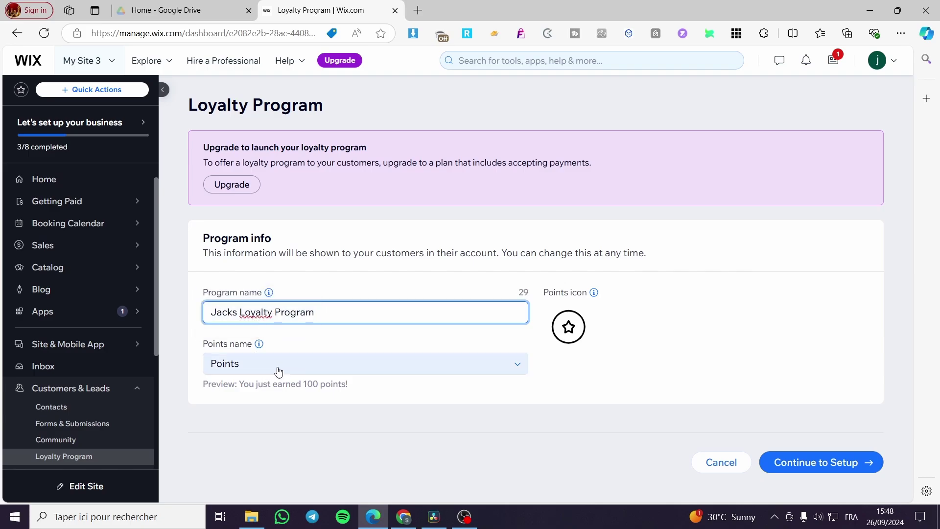
click(278, 370)
click(279, 371)
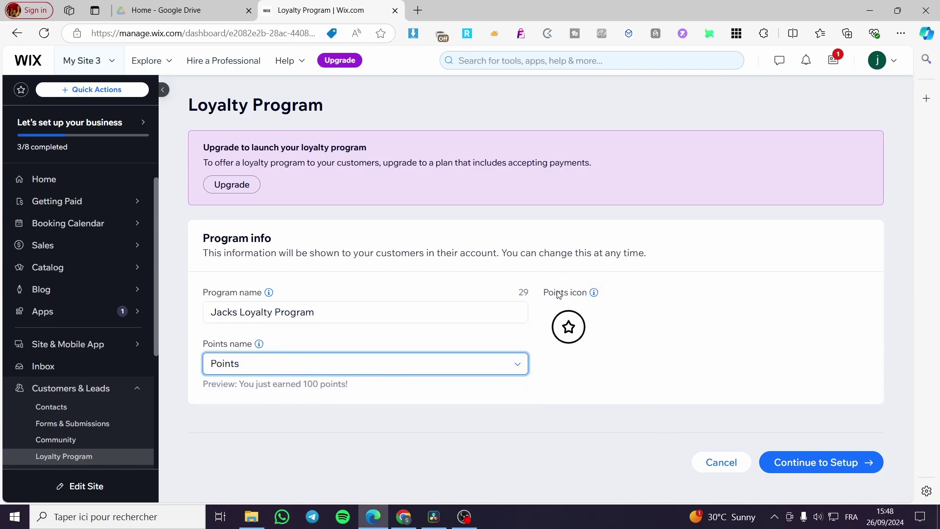
Step: Replace the star points icon with the blue Diamond vector art
mouse_move(569, 327)
click(555, 327)
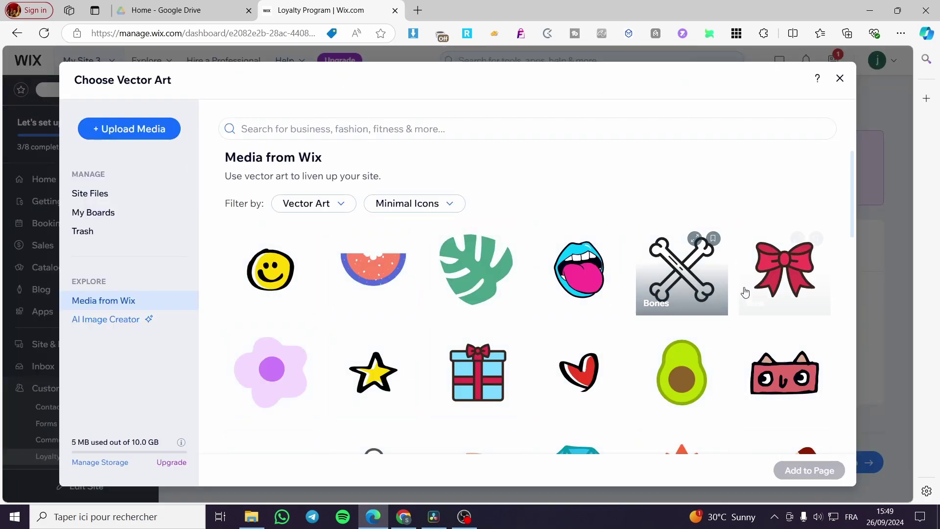
scroll(562, 336, down, 2)
scroll(551, 326, down, 1)
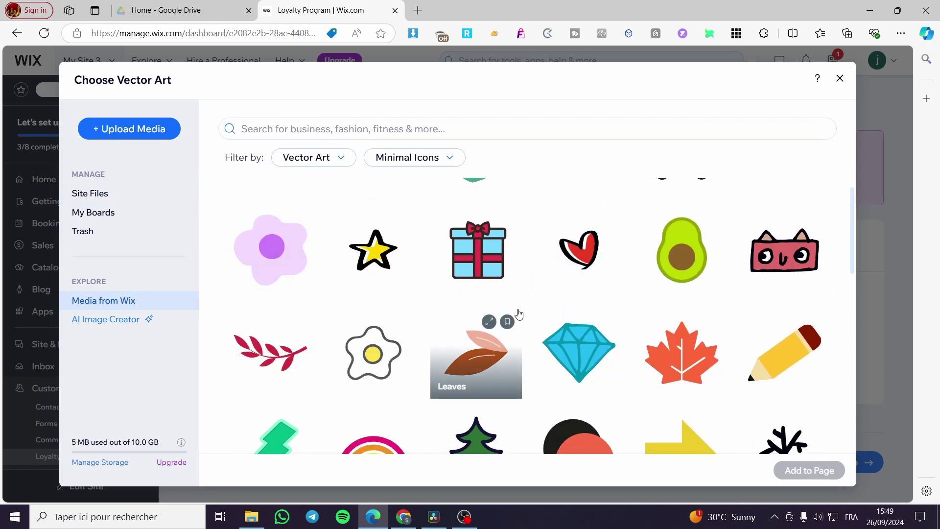
scroll(679, 355, down, 1)
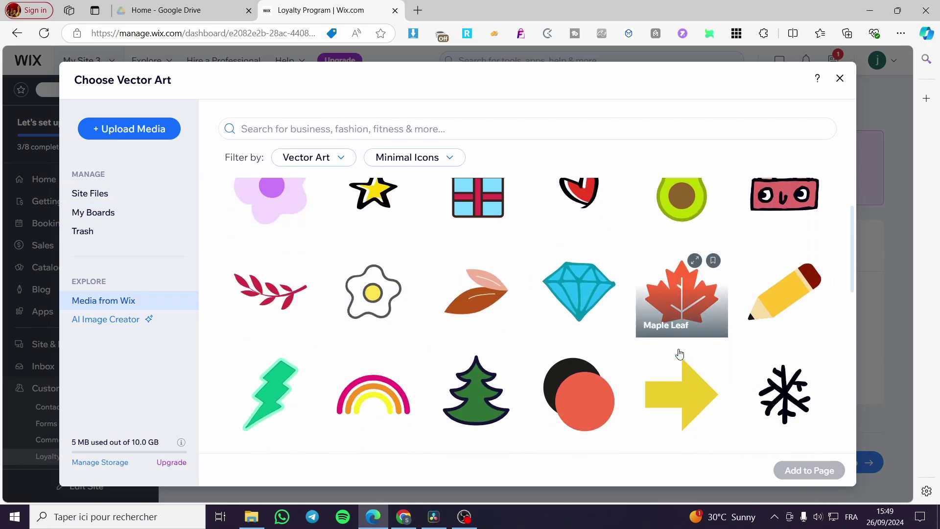
click(594, 301)
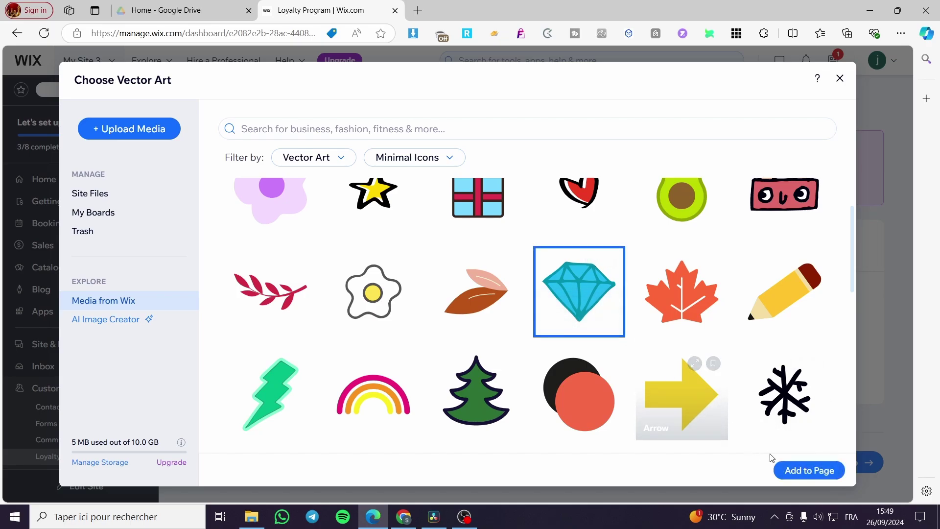
click(793, 471)
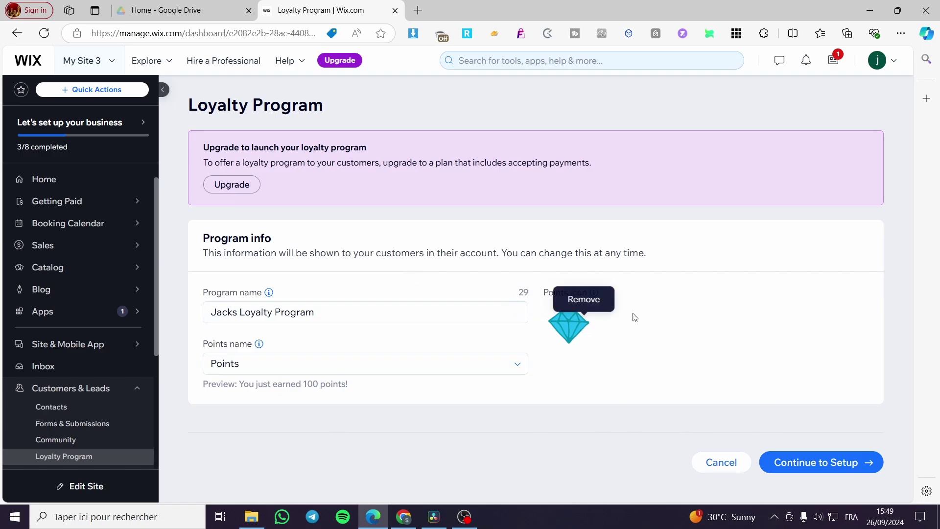
Step: Continue to Manage Program and scroll through the ways to earn points
click(858, 466)
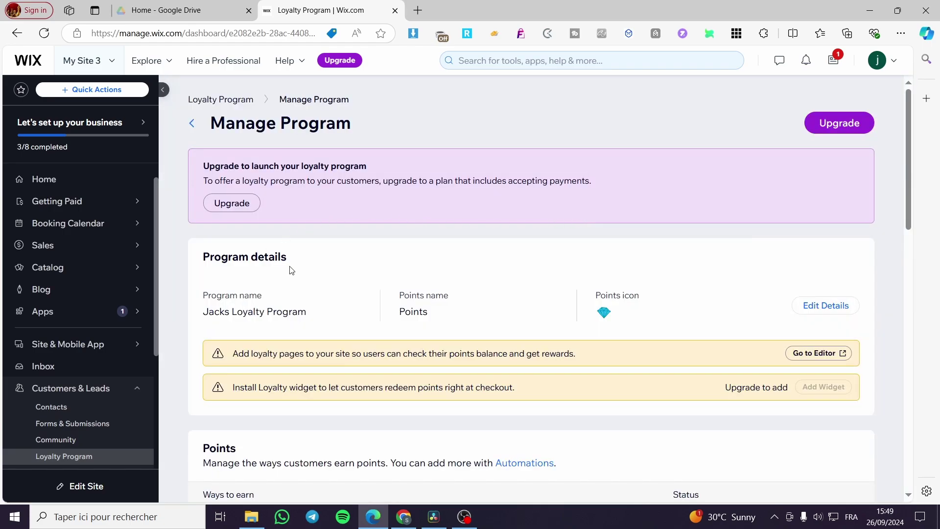
scroll(291, 270, down, 3)
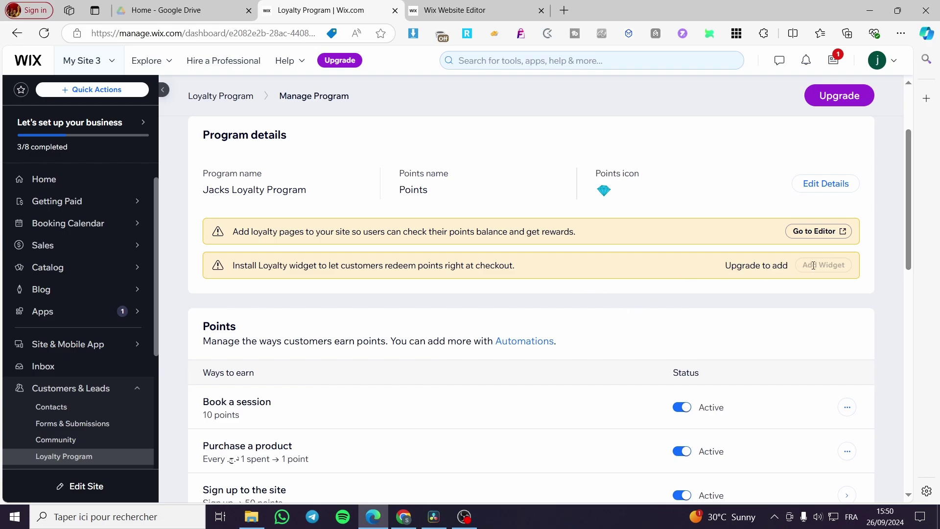
scroll(489, 333, down, 3)
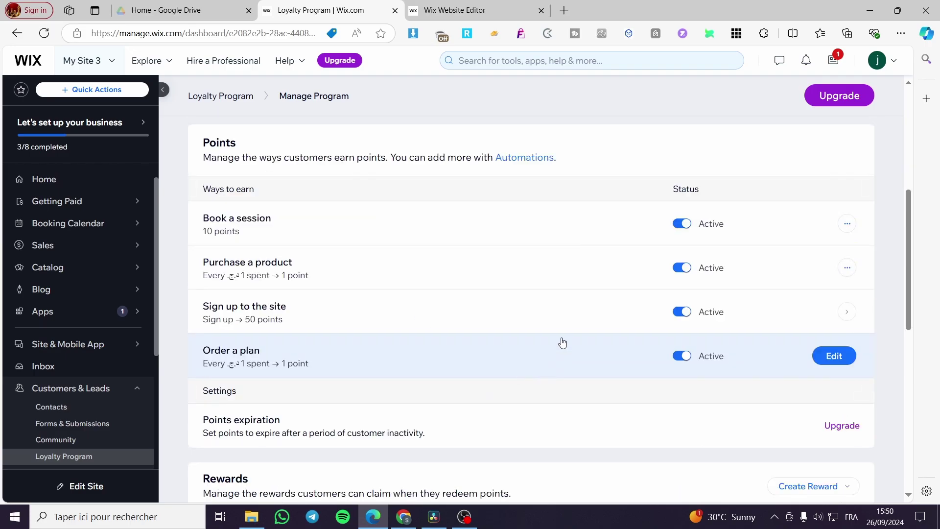
scroll(410, 300, up, 3)
scroll(249, 316, down, 1)
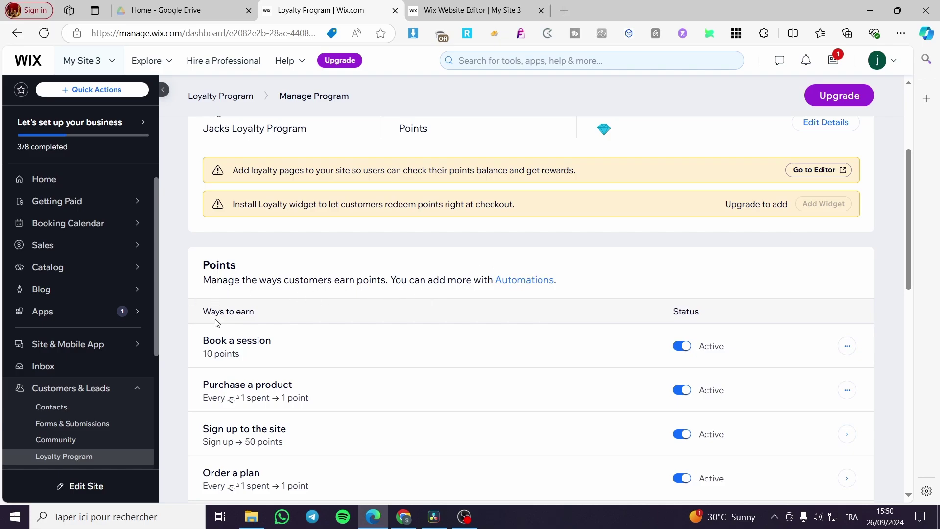
scroll(217, 324, down, 1)
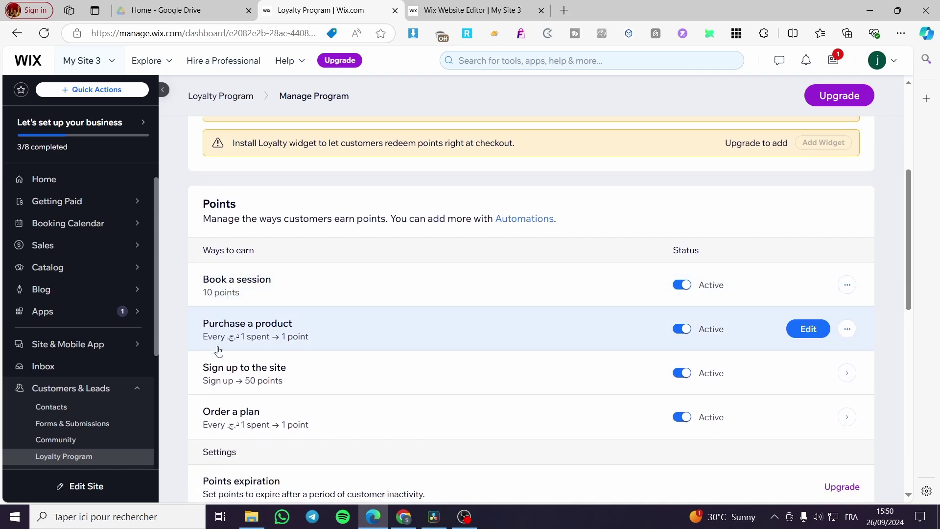
mouse_move(352, 390)
scroll(273, 321, down, 2)
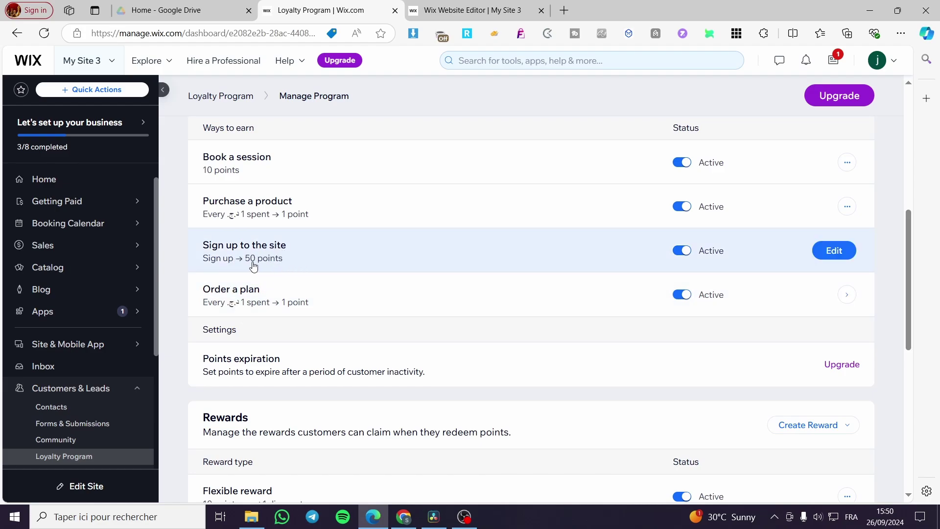
mouse_move(243, 417)
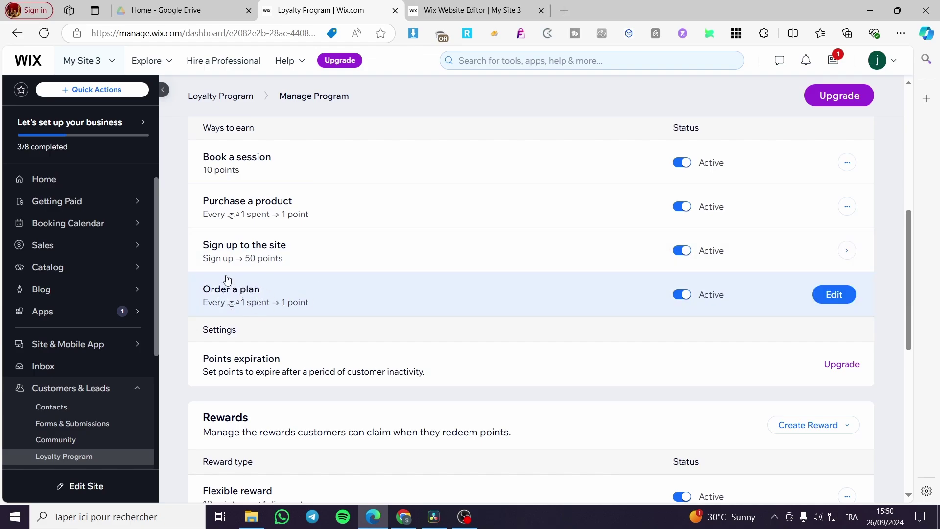
Step: Keep Order a plan at 1 point per $1 spent and save the rule
click(843, 297)
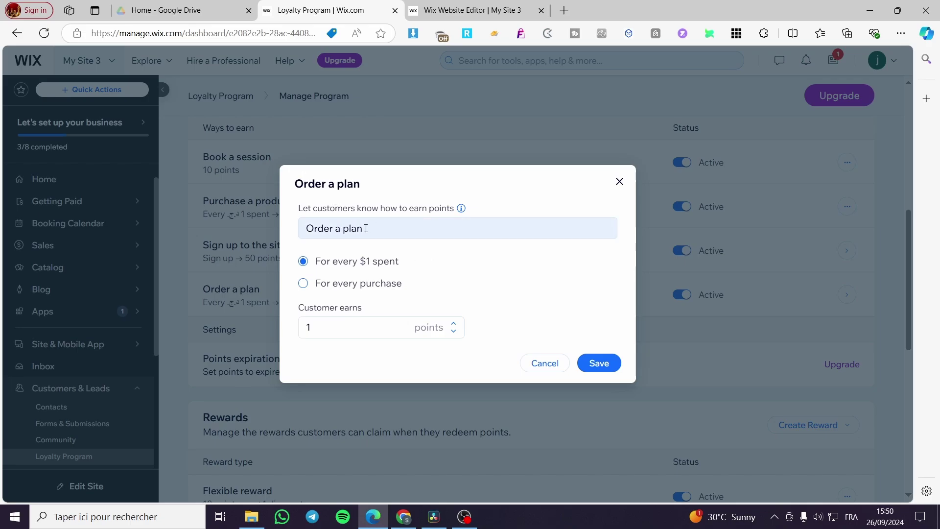
click(454, 328)
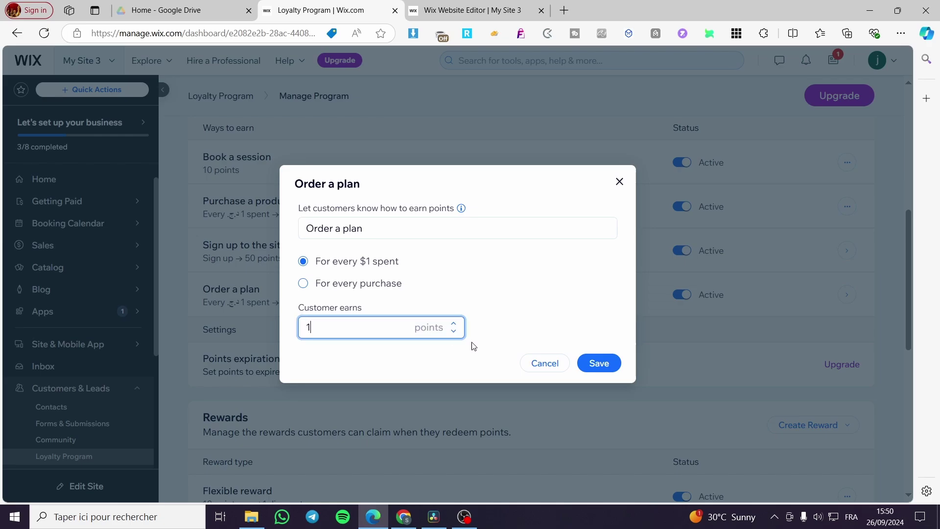
click(606, 370)
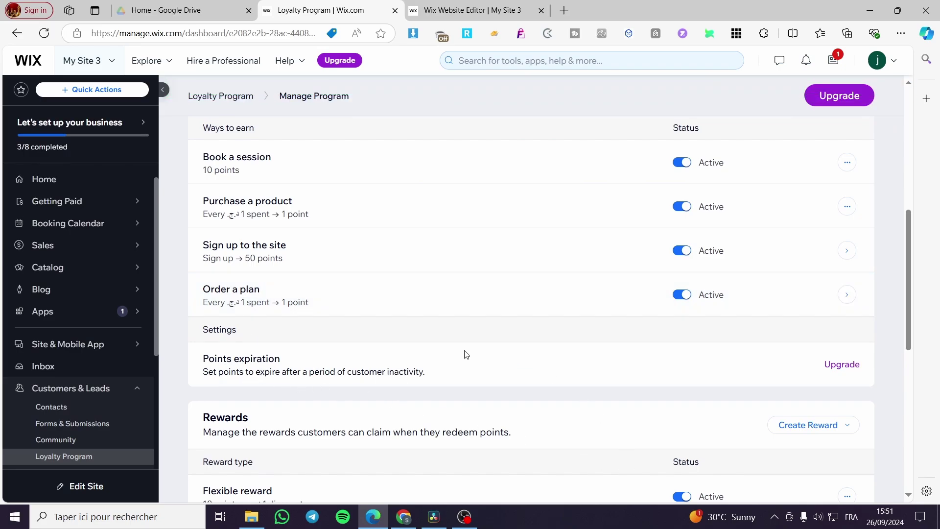
scroll(465, 353, down, 3)
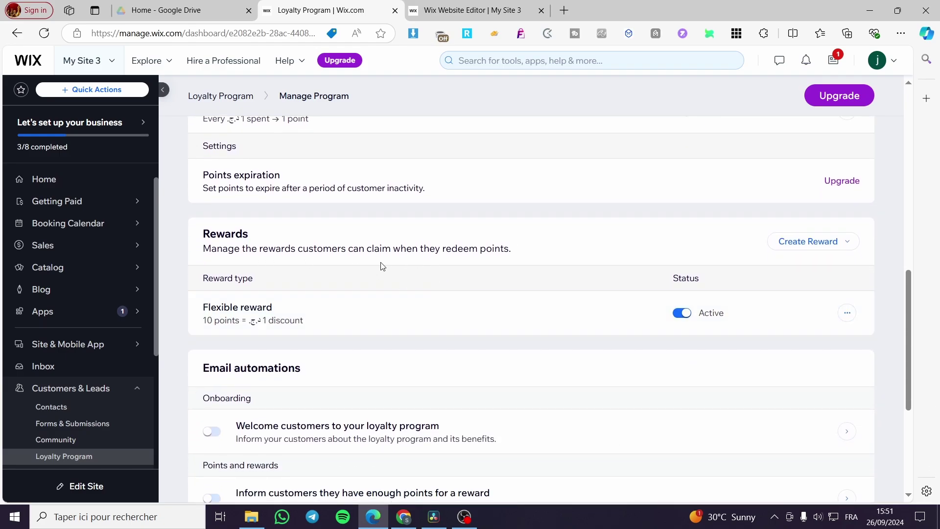
scroll(512, 216, down, 1)
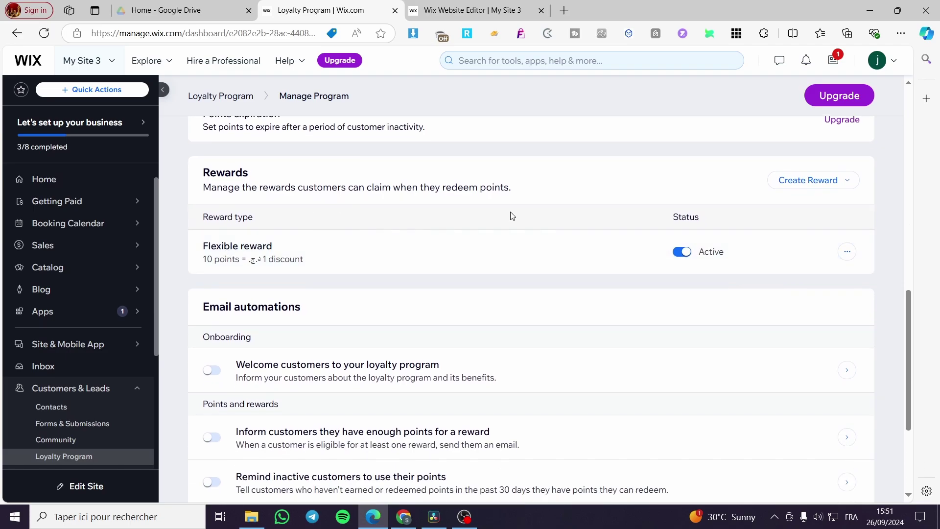
click(848, 180)
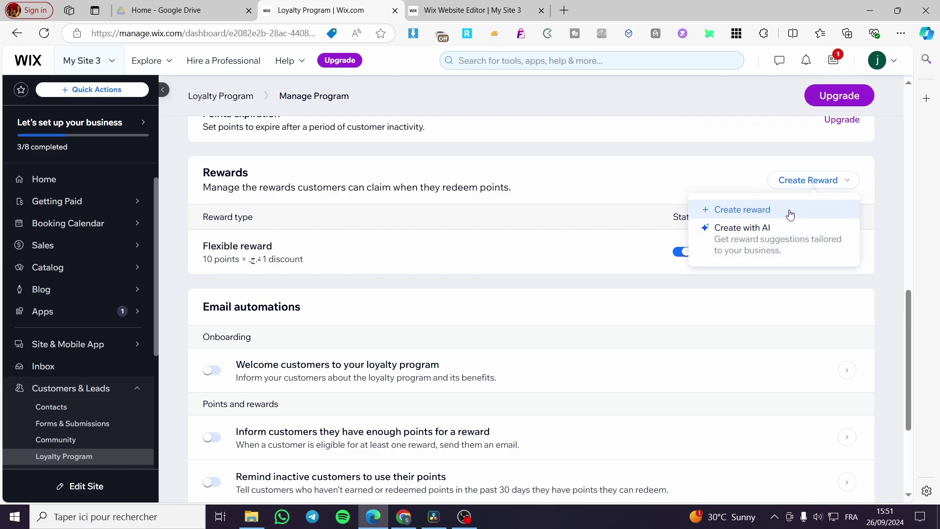
click(425, 184)
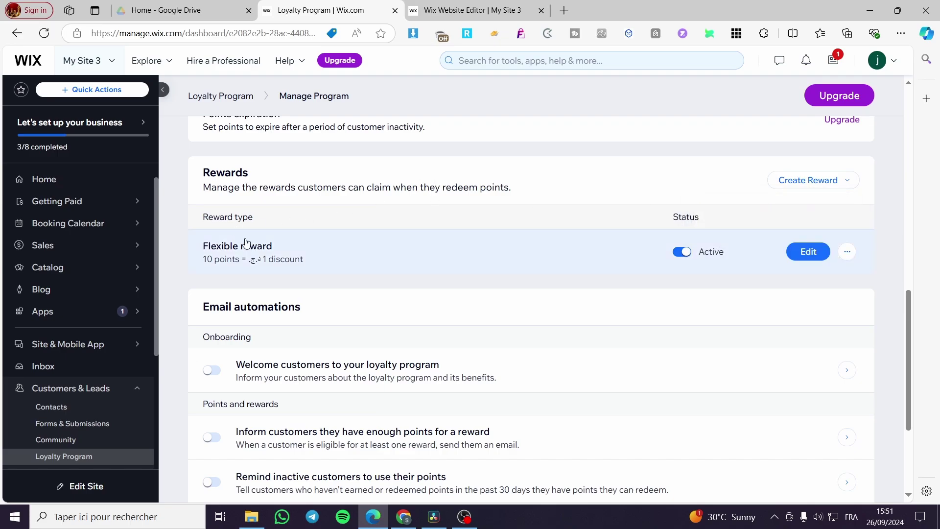
mouse_move(735, 251)
click(827, 256)
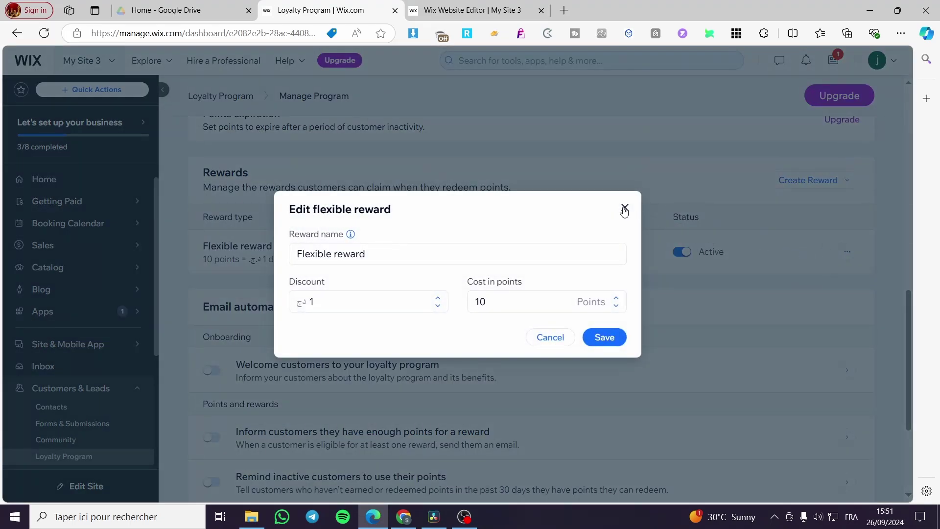
click(624, 209)
click(848, 251)
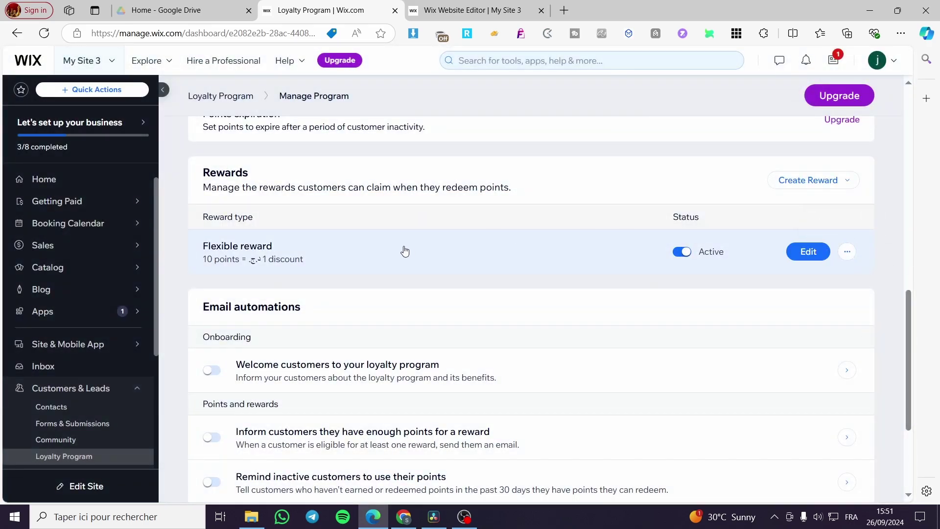
Step: Enable the reward-eligibility, inactive-customer reminder and welcome email automations
scroll(391, 259, down, 1)
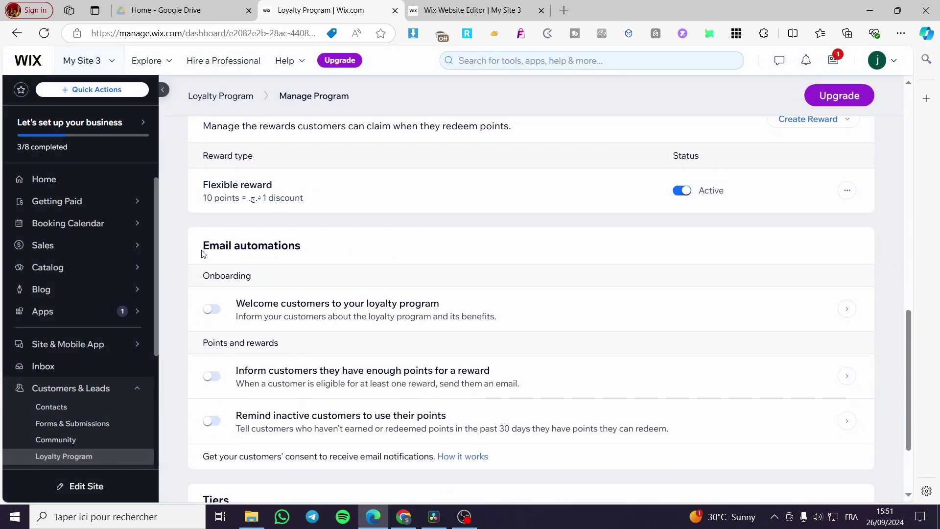
scroll(207, 281, down, 1)
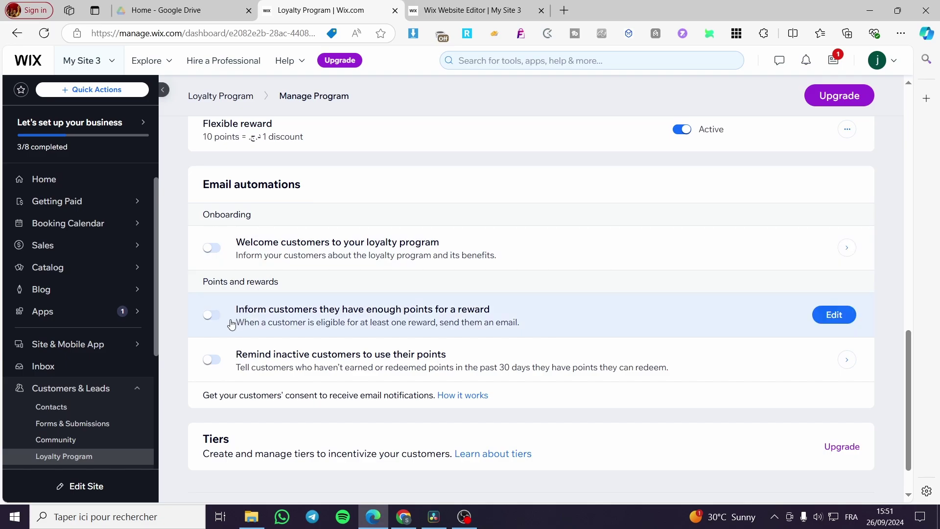
click(212, 315)
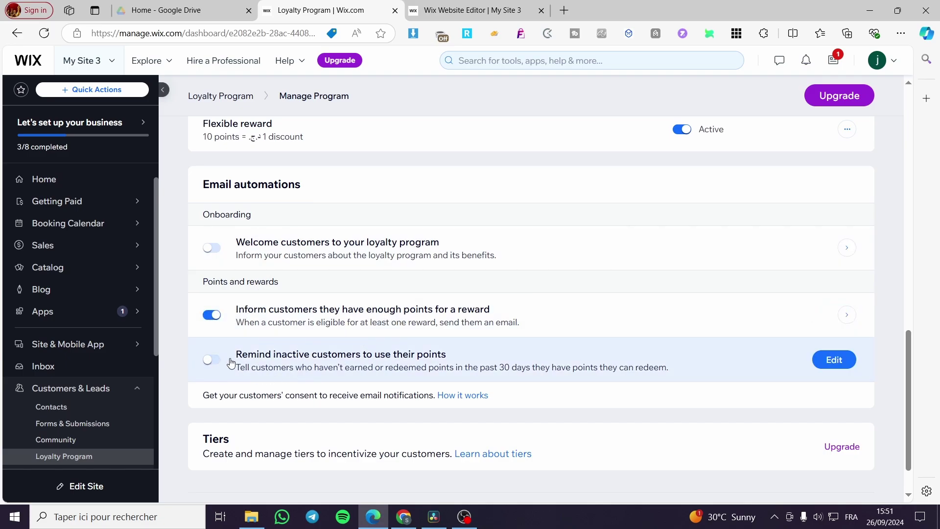
click(211, 361)
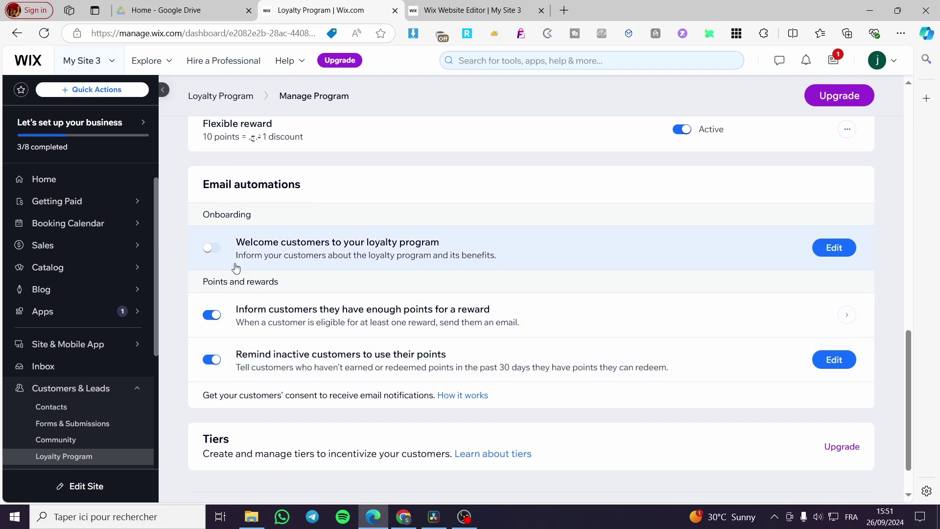
click(212, 248)
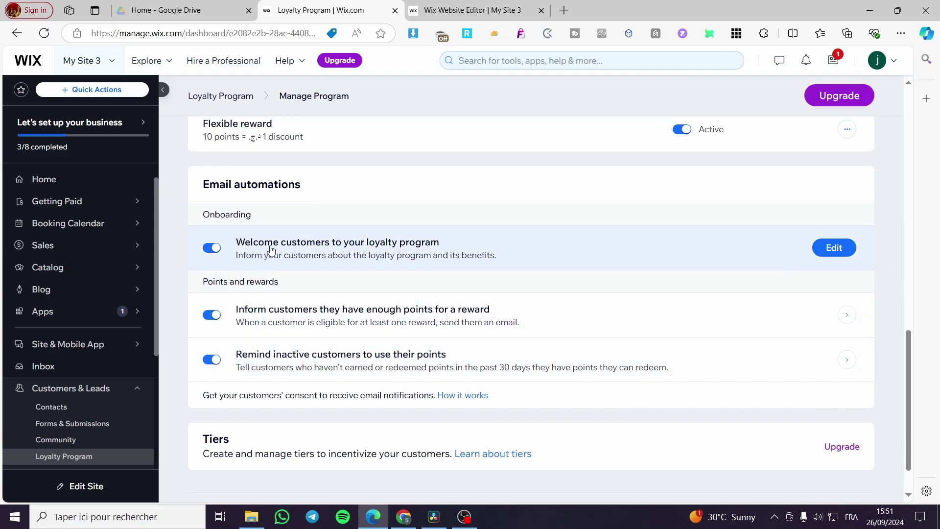
scroll(268, 255, down, 1)
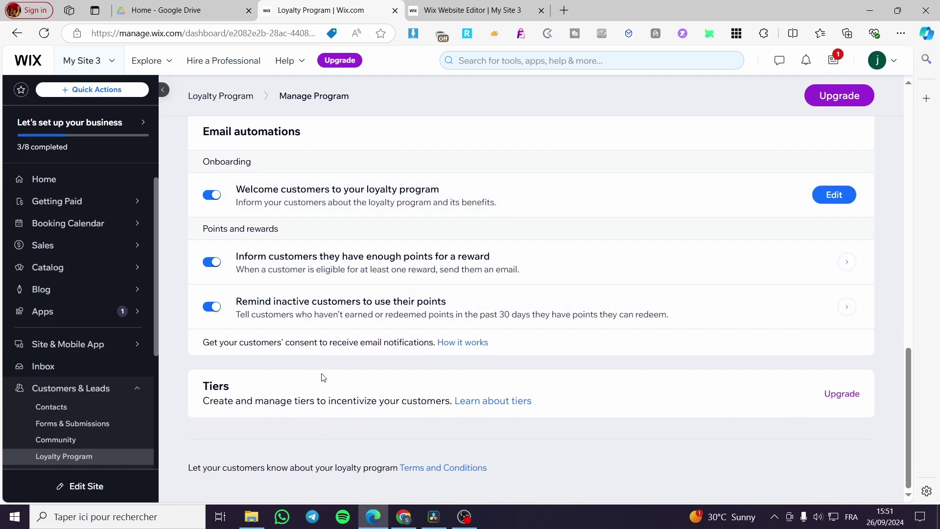
scroll(322, 377, up, 8)
scroll(380, 390, up, 2)
scroll(397, 379, up, 5)
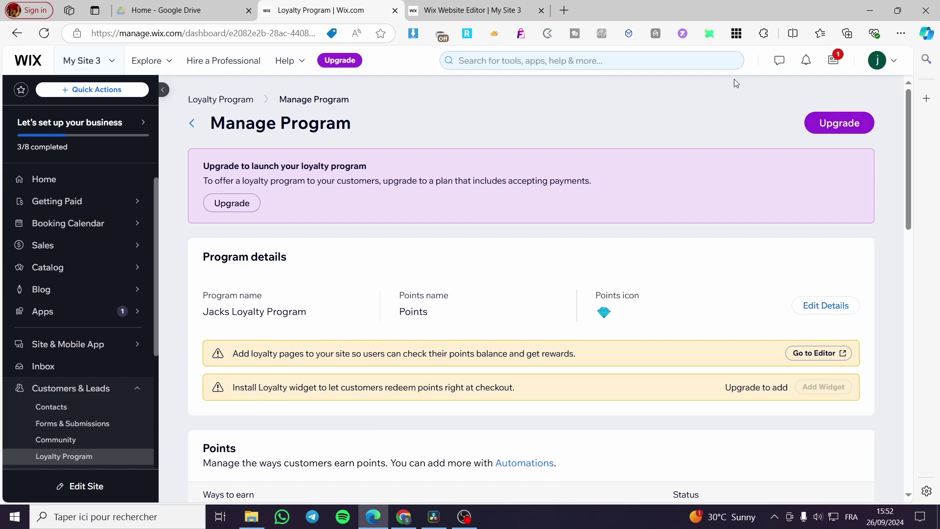
Step: Scroll through the Jacks Loyalty Program page in the Wix Editor
click(470, 11)
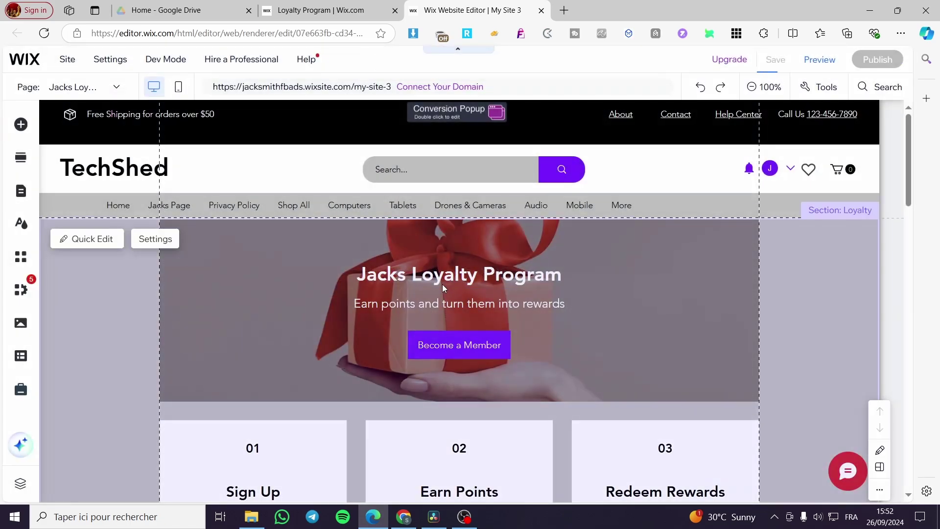
scroll(443, 284, down, 1)
scroll(277, 281, down, 1)
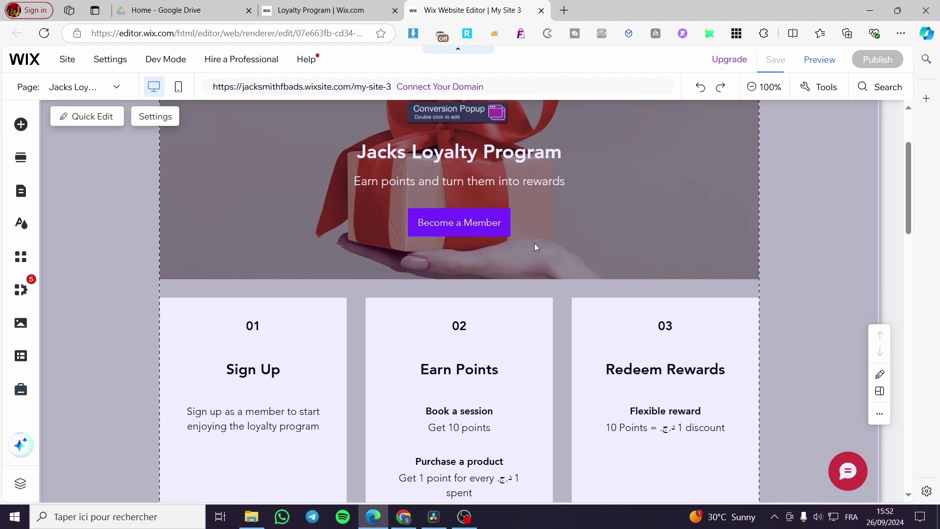
scroll(480, 231, down, 1)
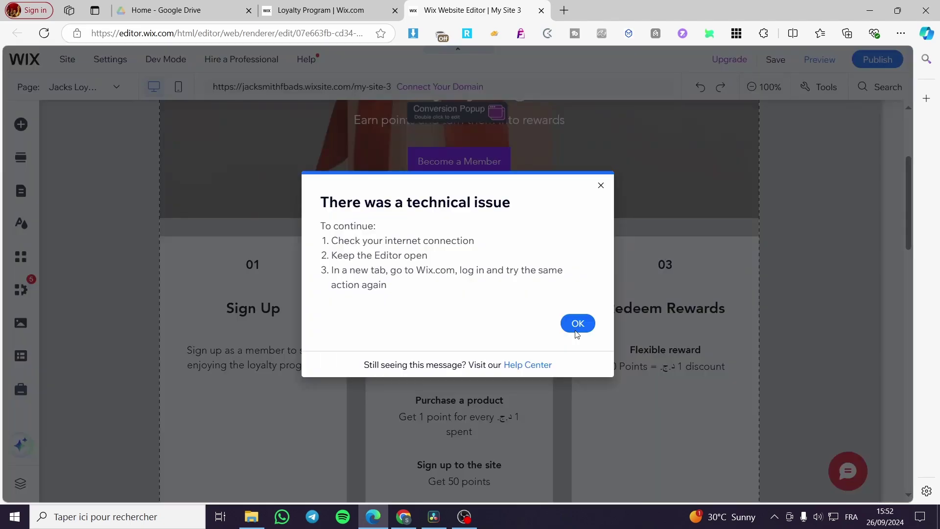
Step: Dismiss the technical-issue warning, refresh the editor, and return to the loyalty dashboard
click(602, 185)
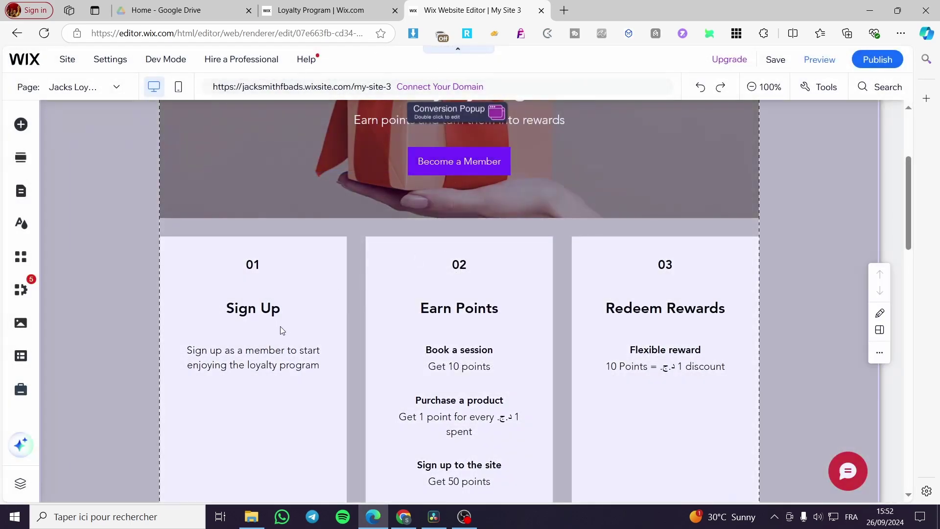
scroll(272, 323, down, 2)
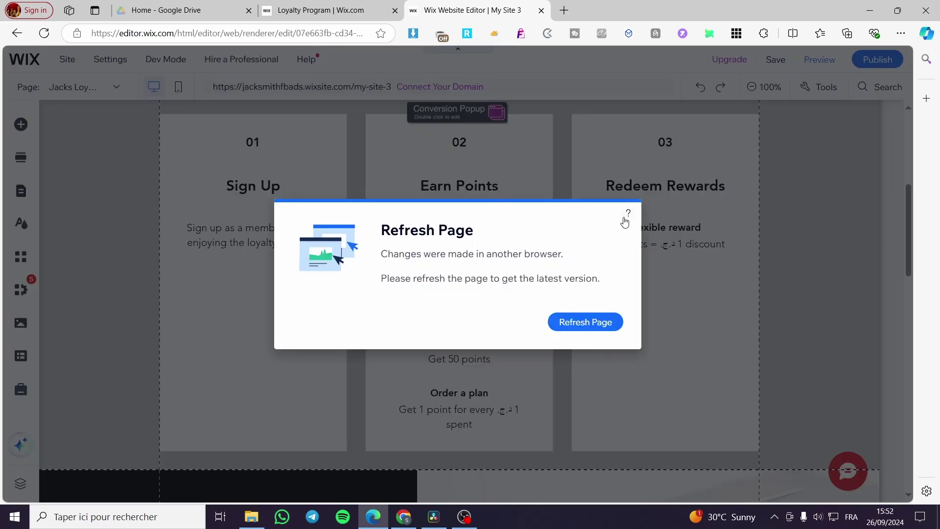
click(629, 213)
click(597, 122)
click(600, 331)
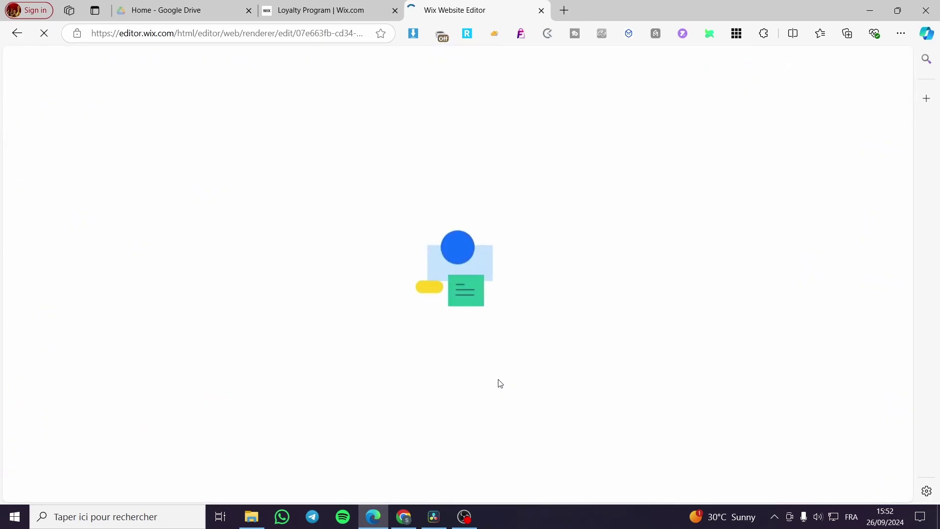
key(ctrl+shift+Tab)
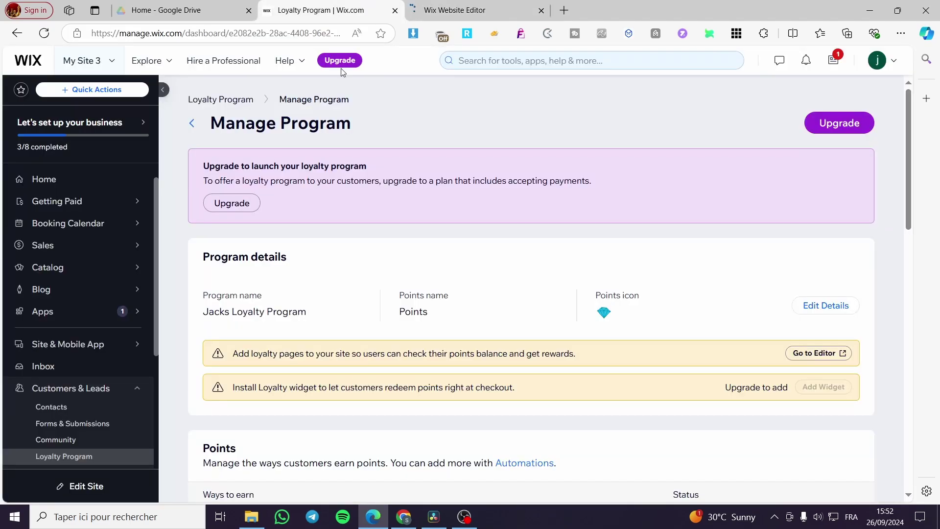